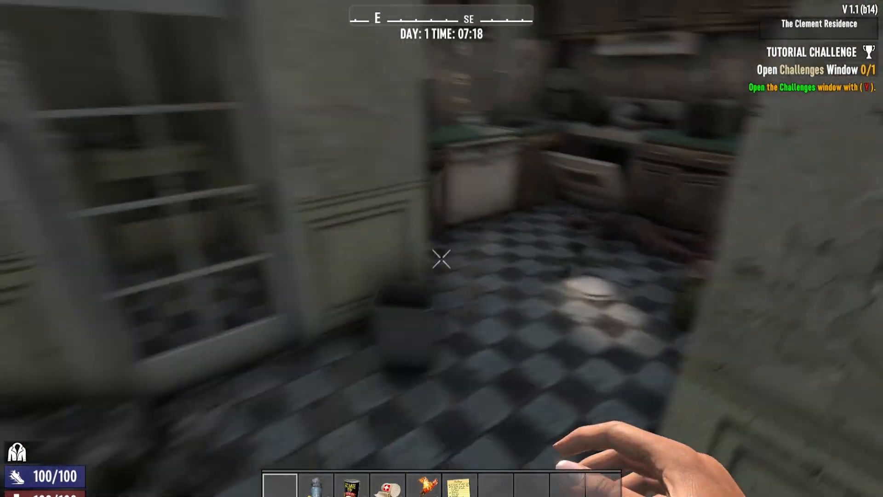
Open the unlocked house door and walk through the doorway into the kitchen
key(e)
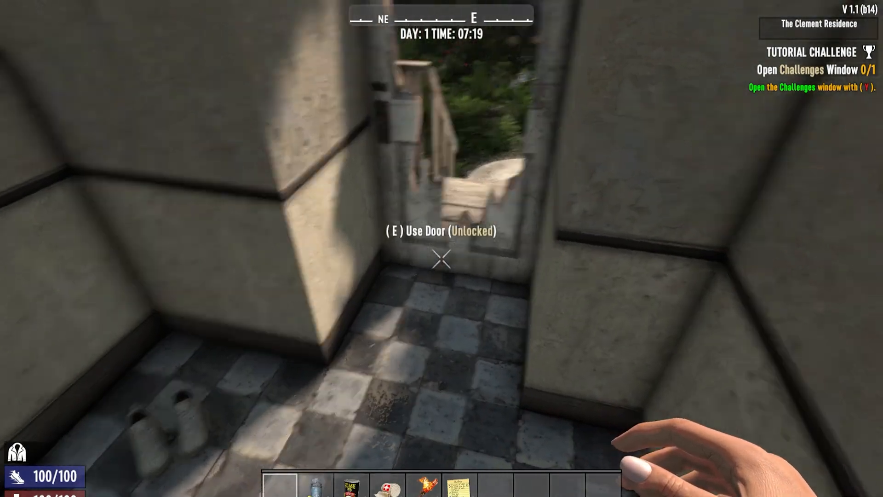
key(w)
key(w)
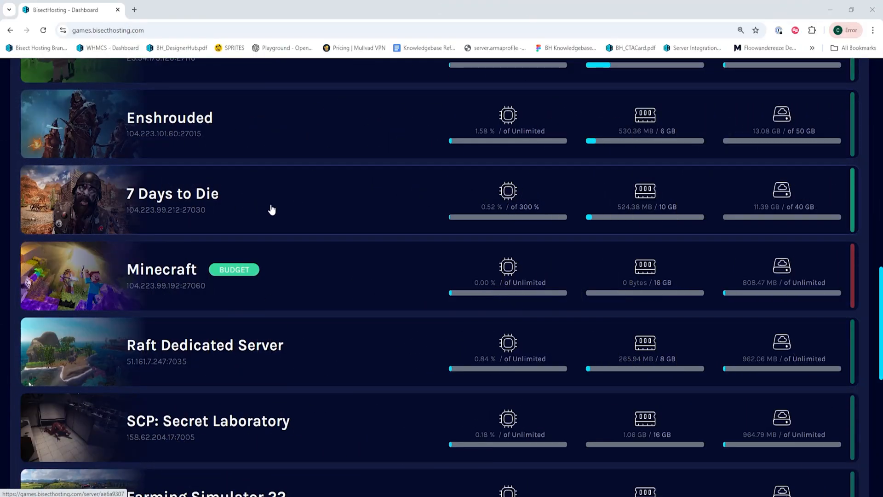
Open the 7 Days to Die server's Files, go into the logs folder and open latest.log
click(156, 209)
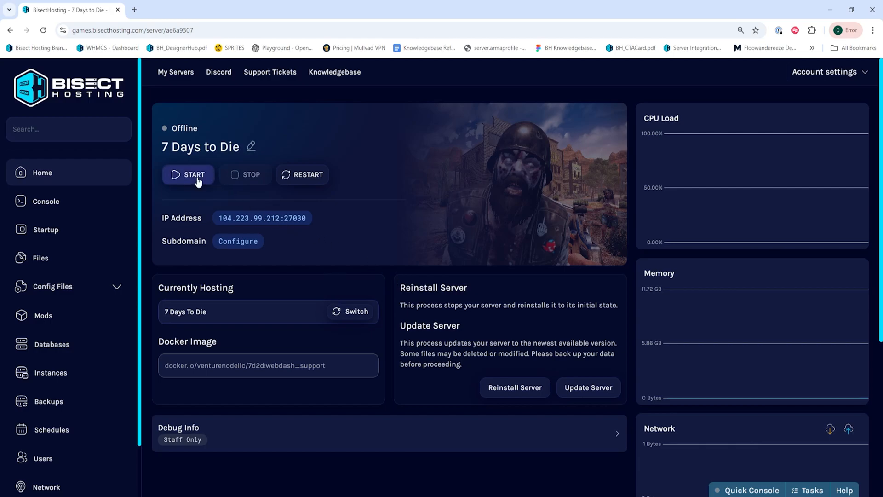
click(80, 261)
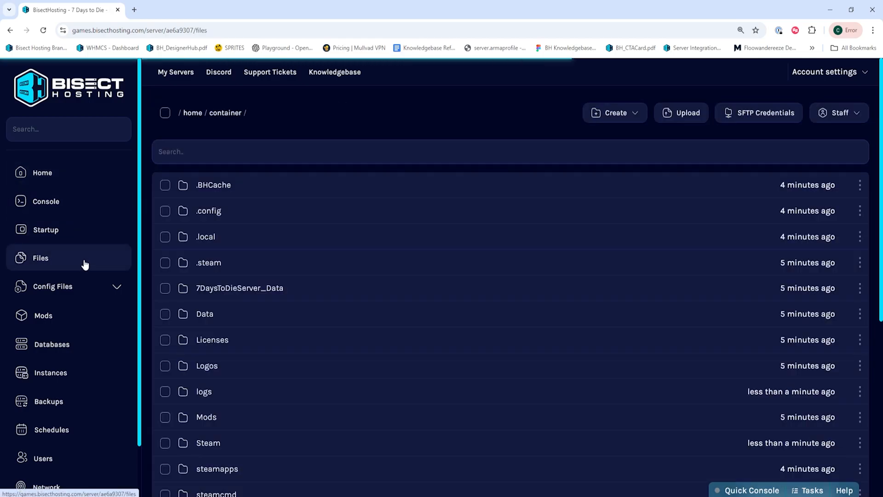
scroll(264, 275, down, 3)
click(264, 238)
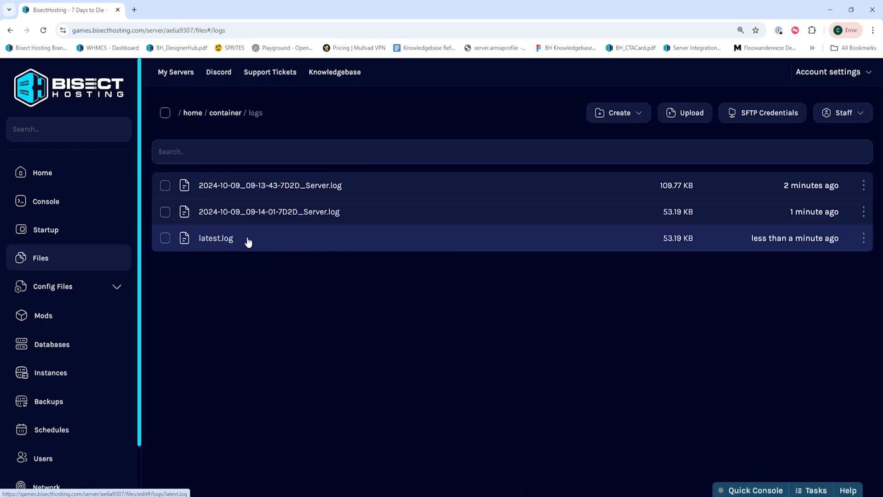
click(248, 241)
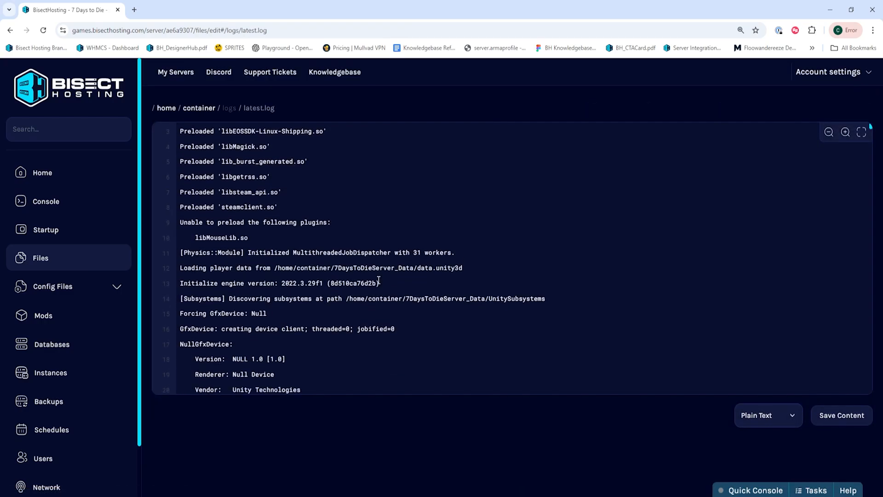
scroll(377, 282, down, 5)
scroll(378, 282, down, 5)
scroll(378, 282, down, 5)
scroll(378, 281, down, 5)
scroll(378, 282, down, 4)
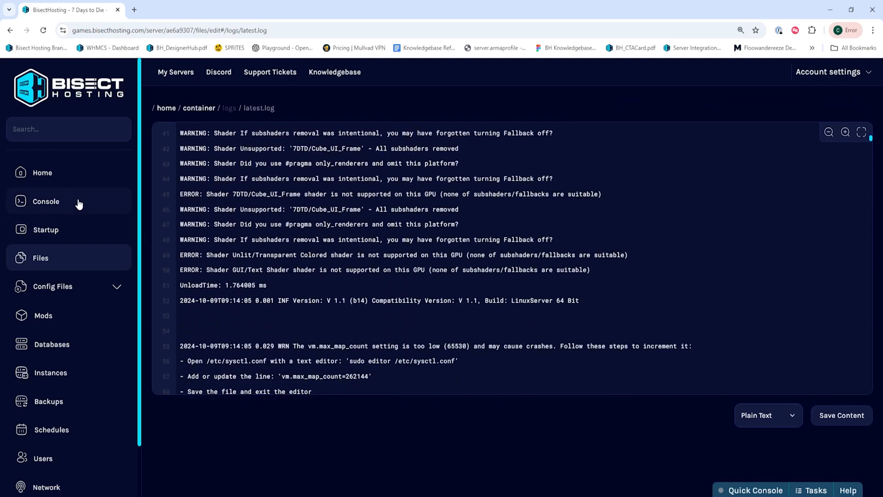
scroll(424, 276, down, 3)
scroll(425, 276, down, 5)
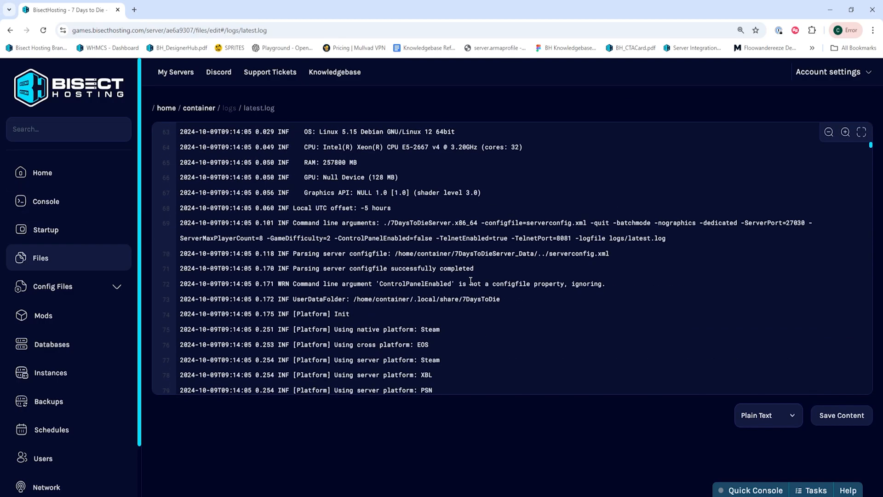
Start a search within latest.log using Ctrl+F
key(ctrl+f)
text(Steve)
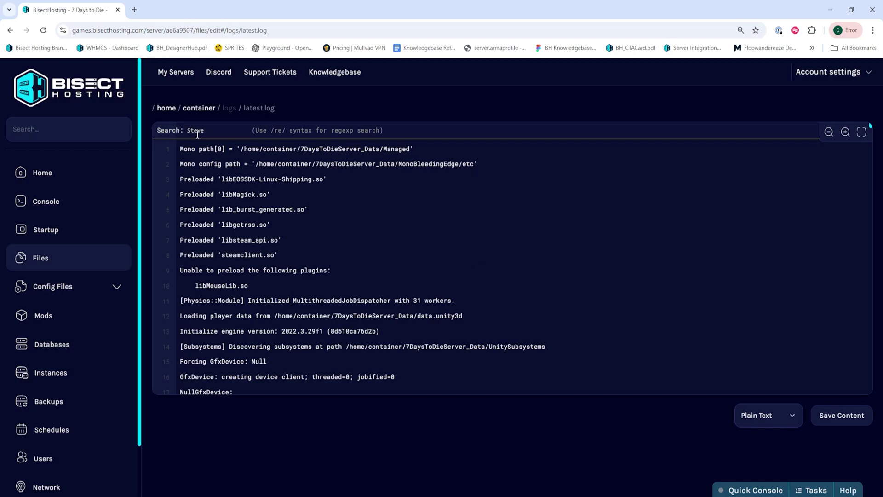
Find the player's name in the log and select the EOS_ CrossID value on line 655
key(Return)
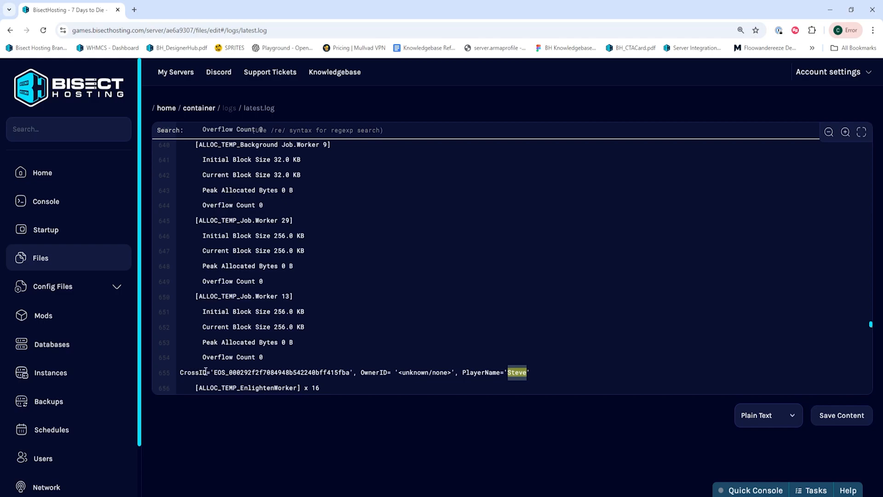
drag(214, 372, 348, 374)
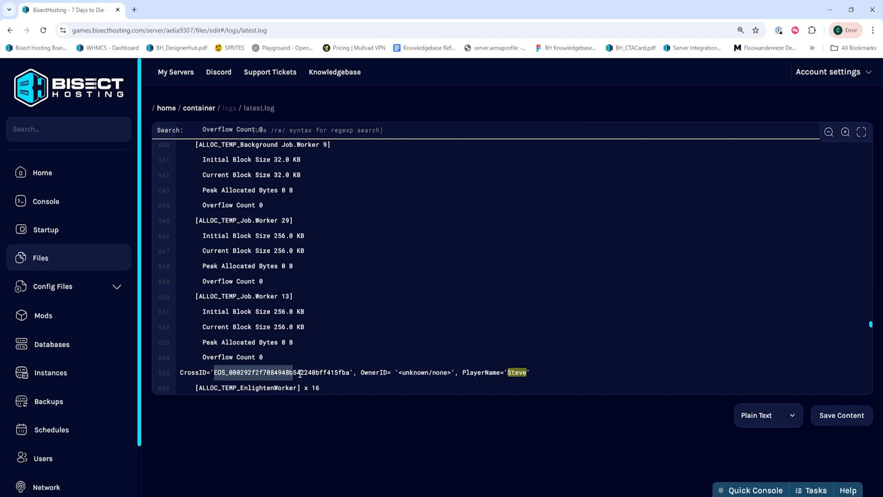